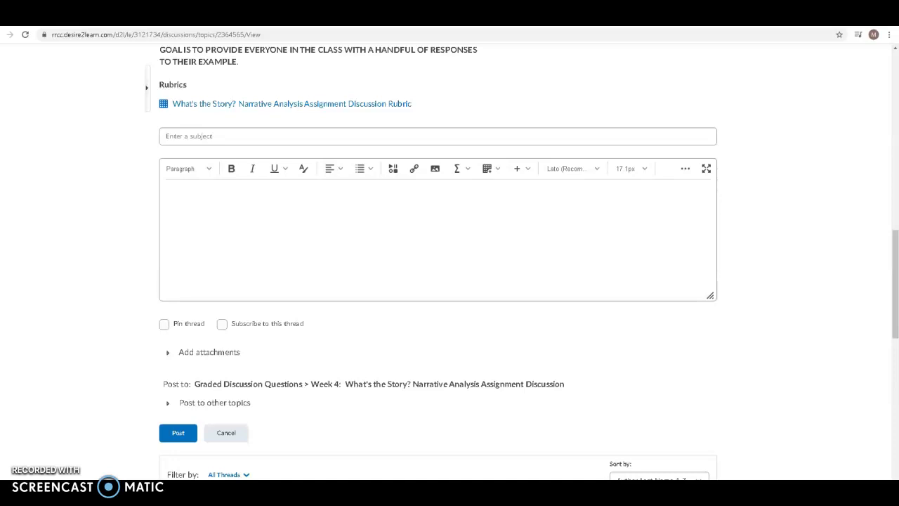
Search YouTube for 'H&R Block with IBM Watson' and embed 'Future - H&R Block with IBM Watson' in the post.
click(195, 204)
click(393, 170)
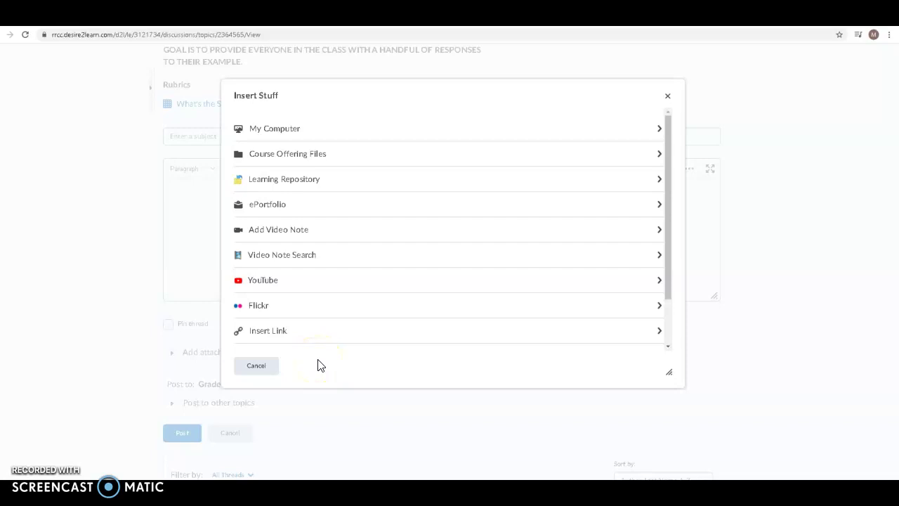
click(280, 280)
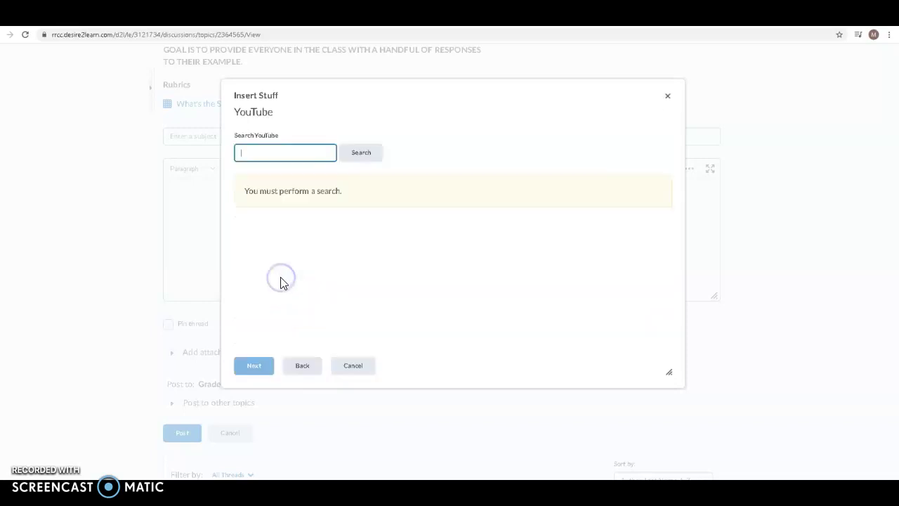
click(239, 151)
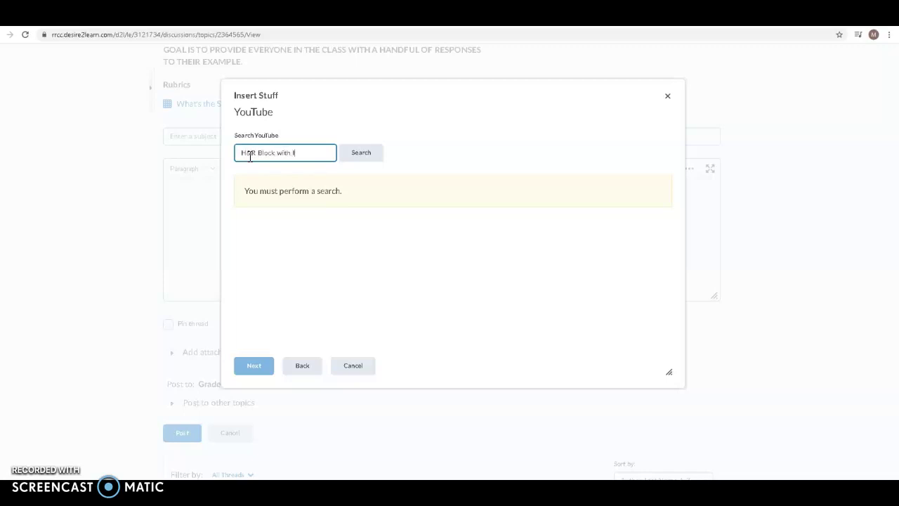
text(son)
click(355, 155)
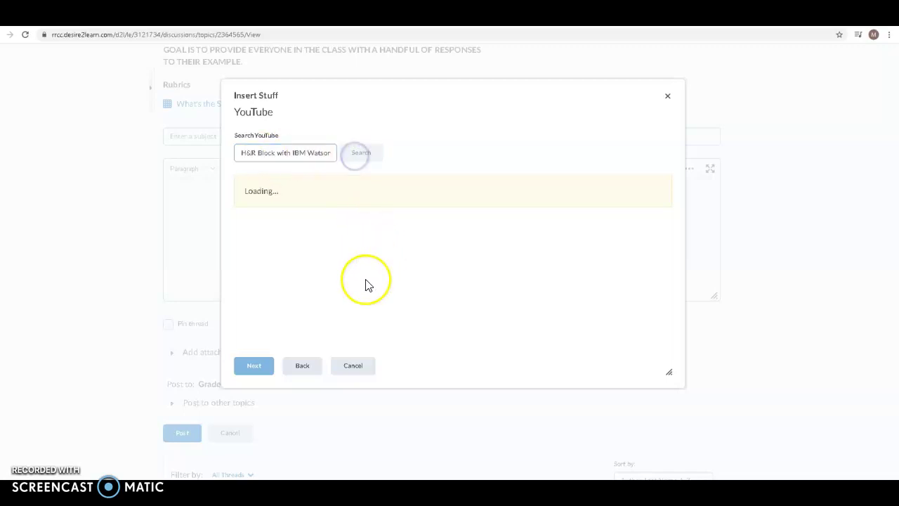
click(345, 236)
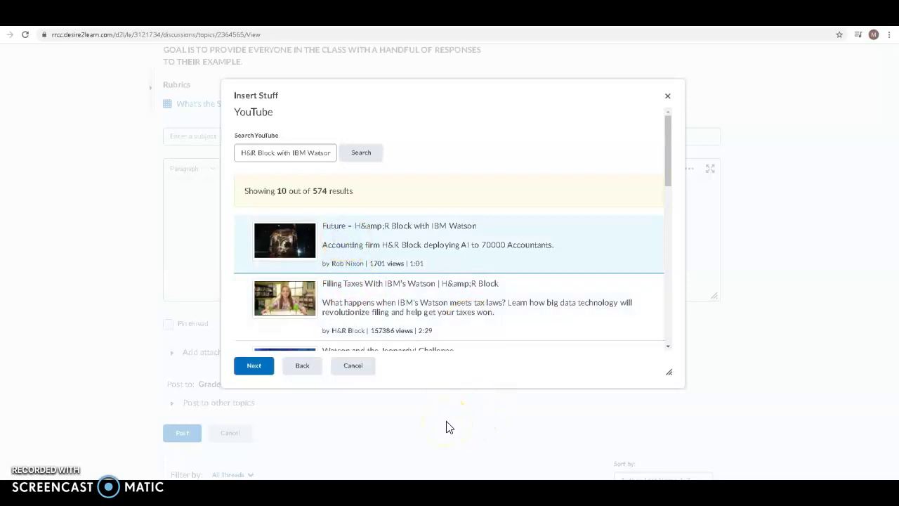
click(261, 364)
click(258, 365)
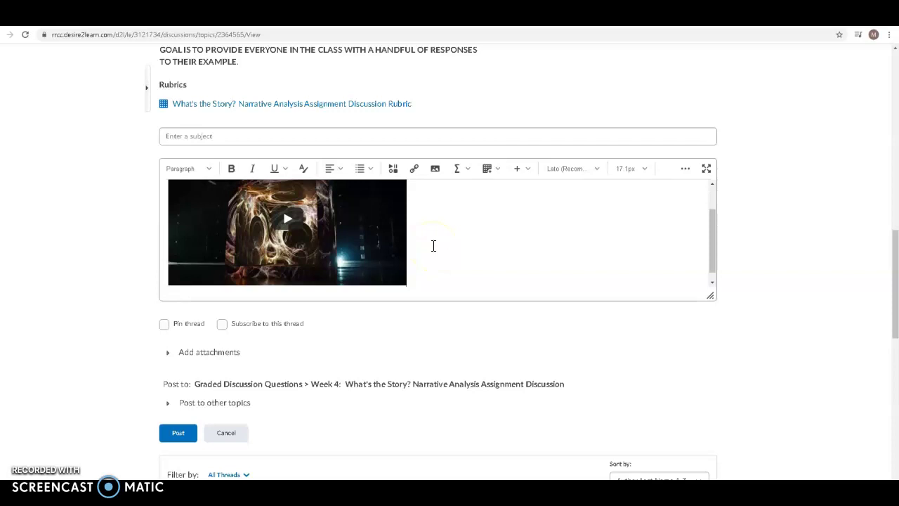
Delete the embedded YouTube video from the post body.
click(414, 281)
key(BackSpace)
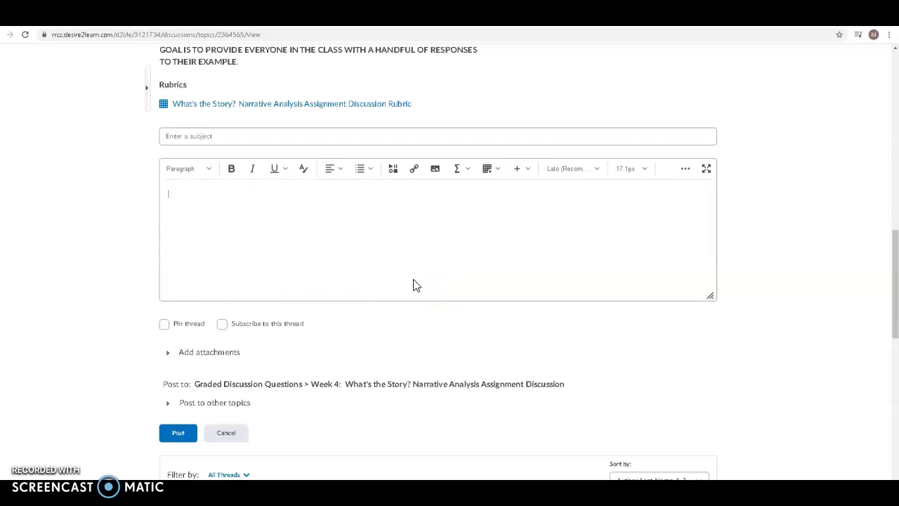
click(373, 224)
Reopen the Insert Stuff choices and copy the YouTube video's web address.
click(394, 172)
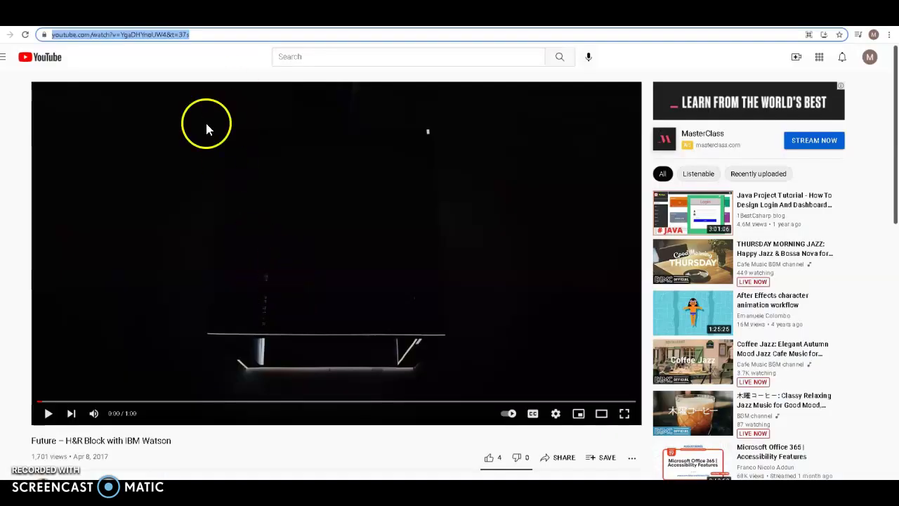
click(106, 35)
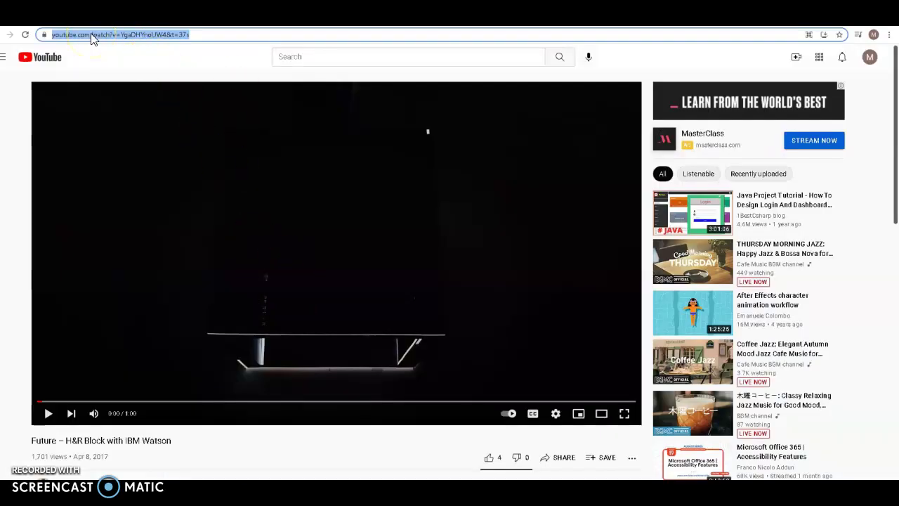
right_click(91, 38)
click(110, 86)
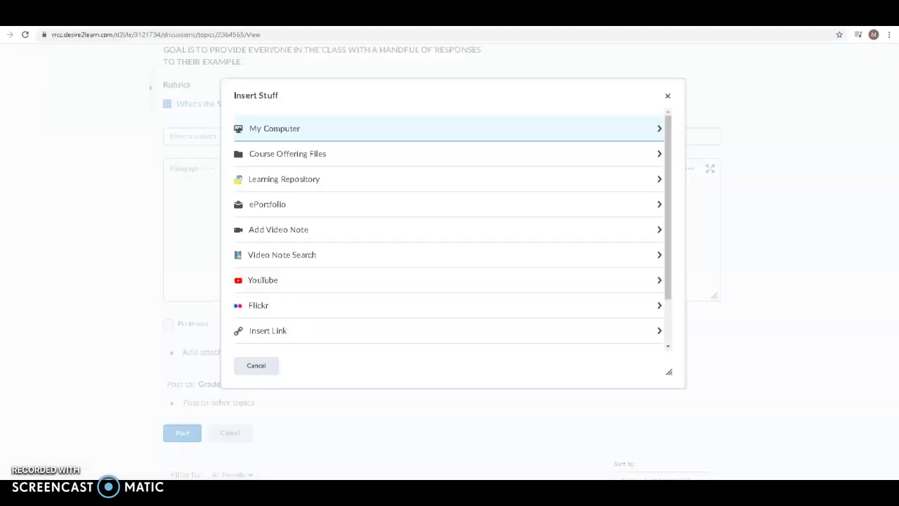
Embed the video through Insert Link using its pasted YouTube address.
click(261, 338)
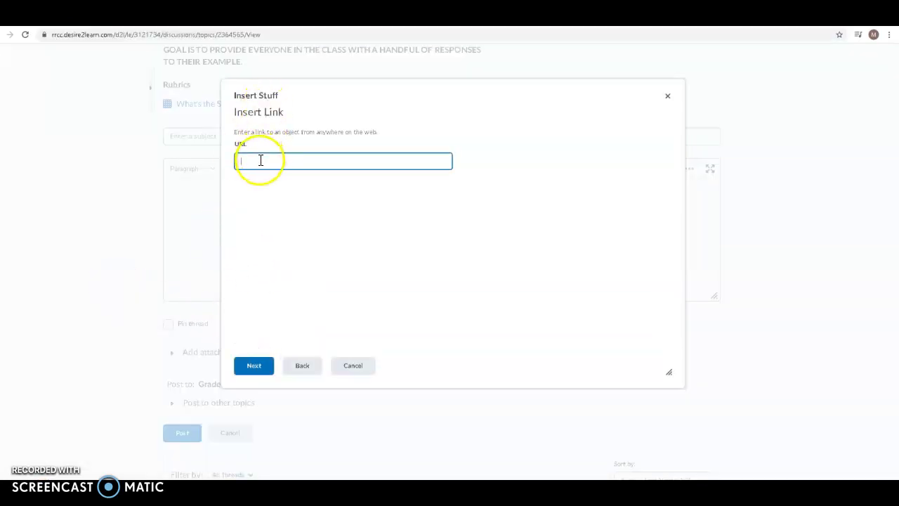
right_click(260, 160)
click(287, 243)
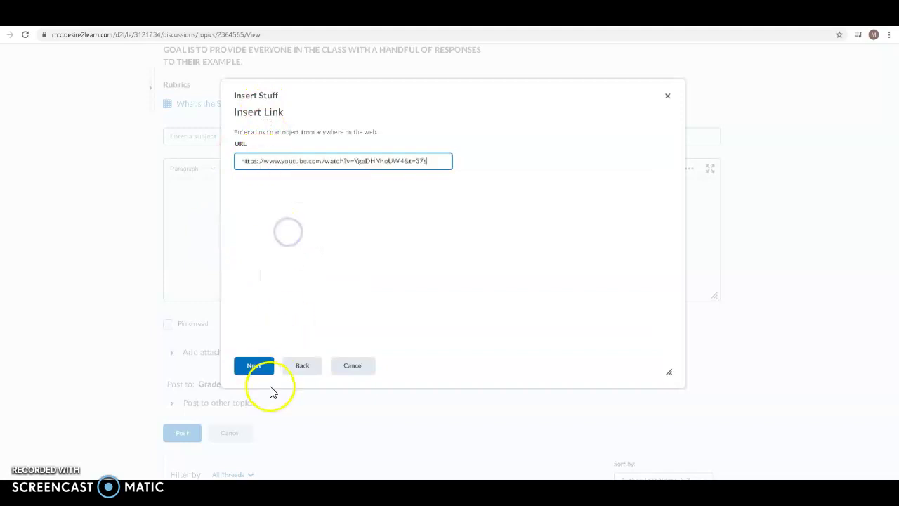
click(255, 371)
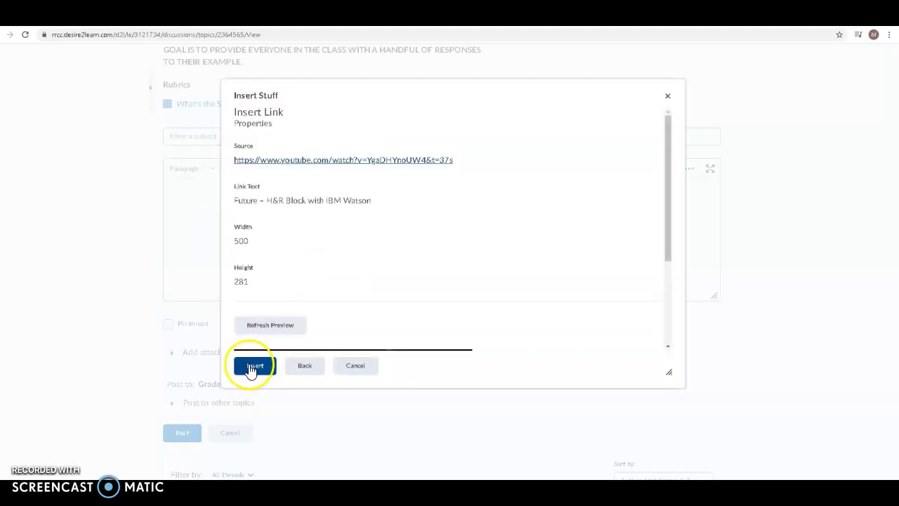
click(251, 368)
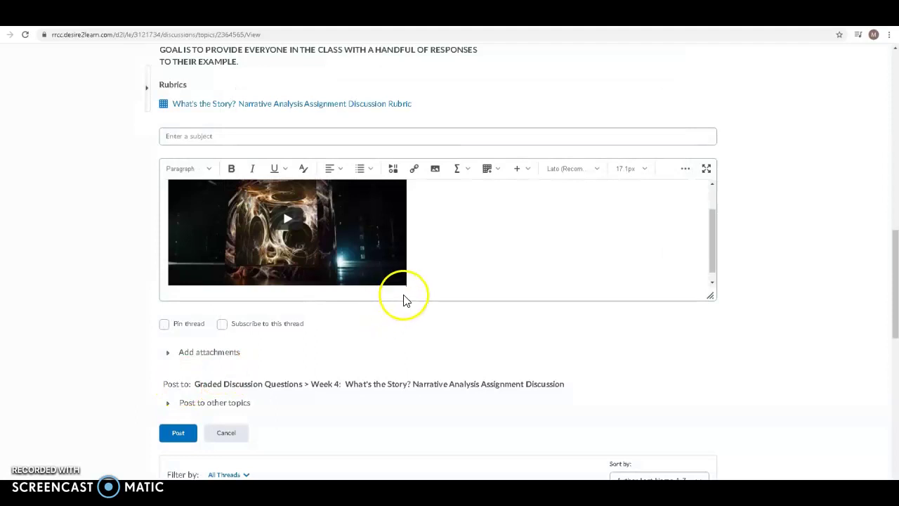
Delete the link-embedded video, leaving the post body empty.
click(424, 278)
key(BackSpace)
click(395, 272)
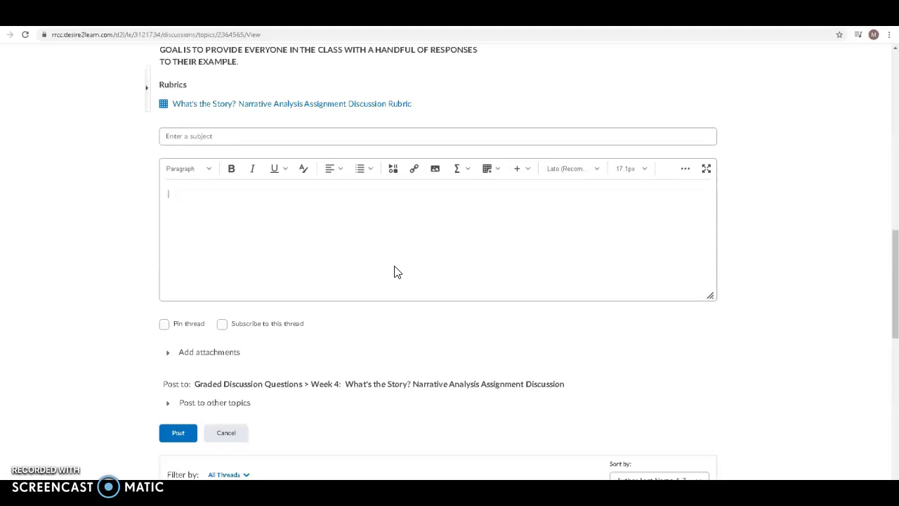
Copy the image address of the IBM Watson photo in the H&R Block article.
click(436, 176)
click(583, 28)
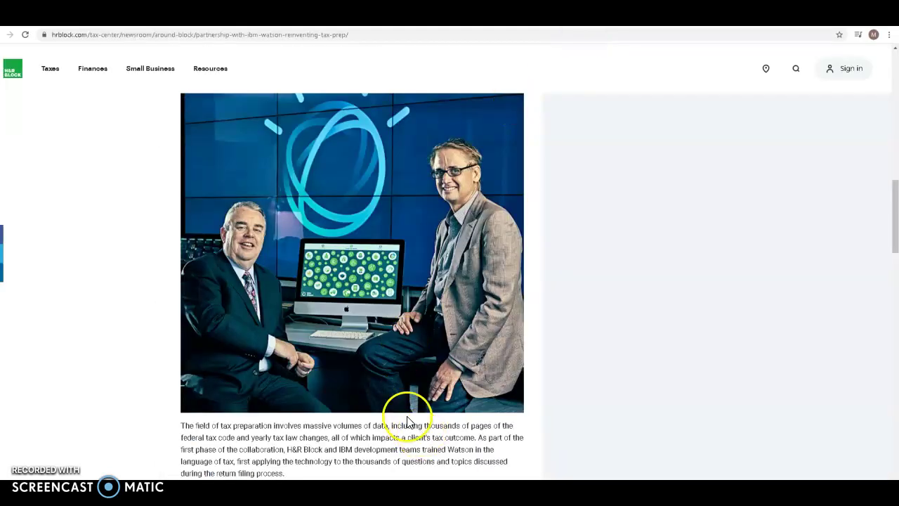
right_click(288, 295)
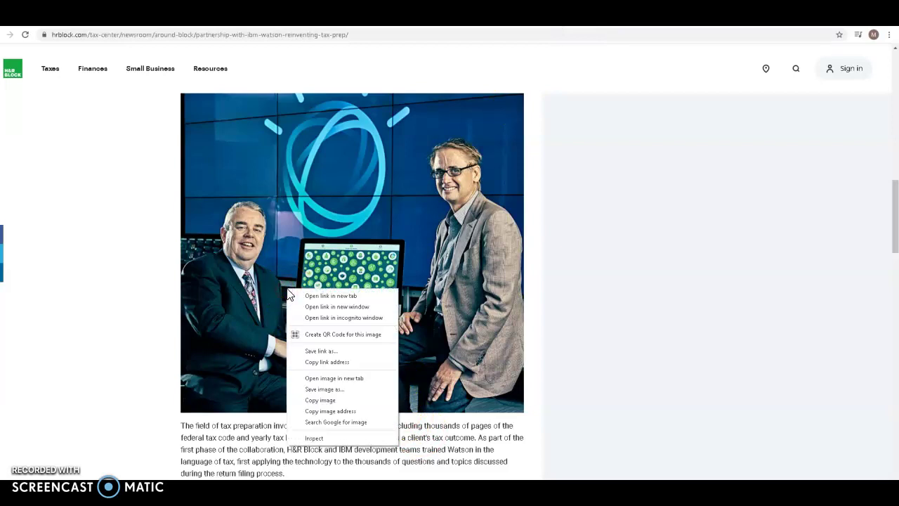
click(348, 412)
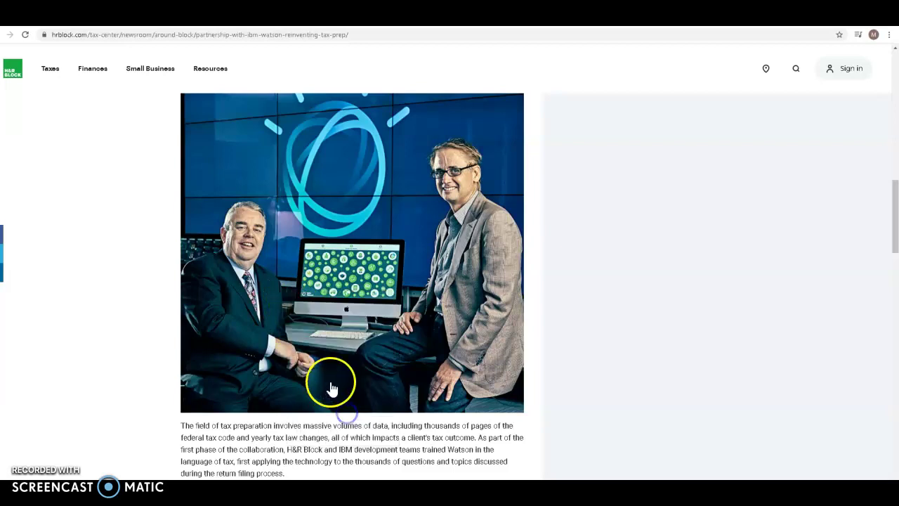
Insert the H&R Block Watson photo from its pasted URL with alt text 'Picture of H& BLock'.
key(ctrl+Tab)
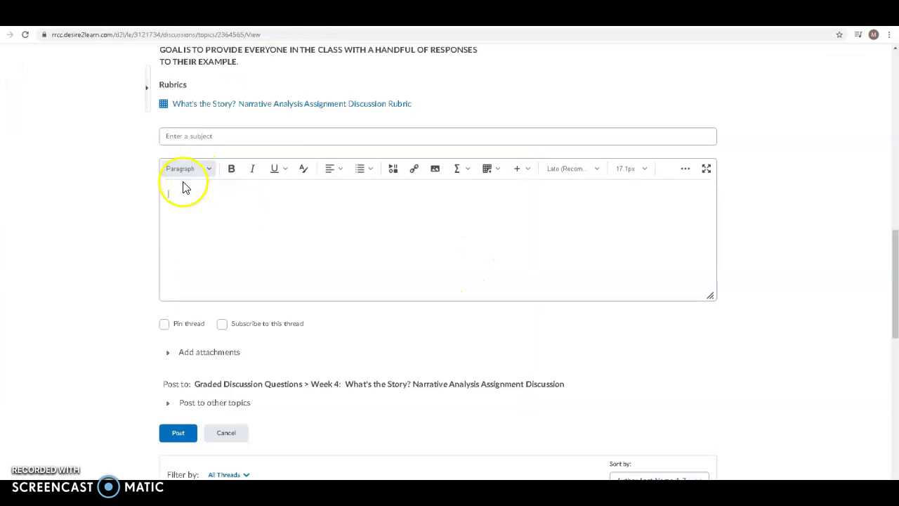
click(436, 171)
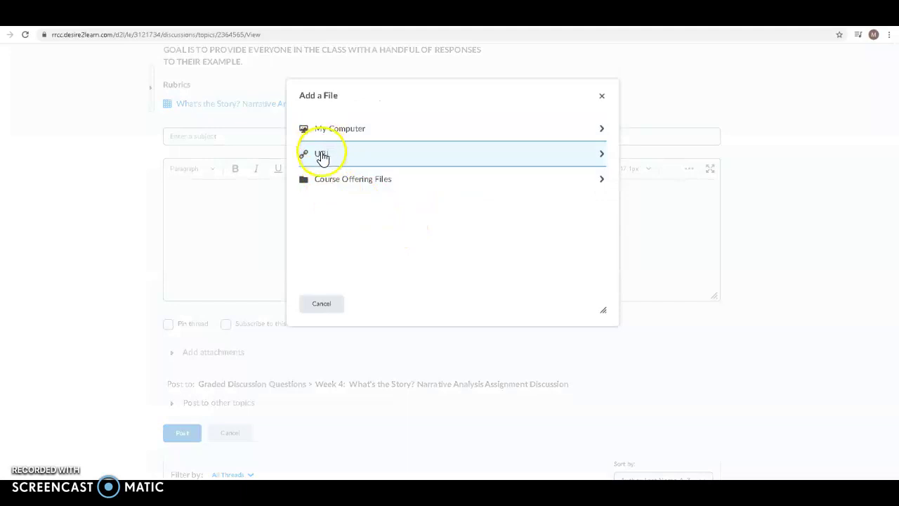
click(321, 152)
right_click(307, 134)
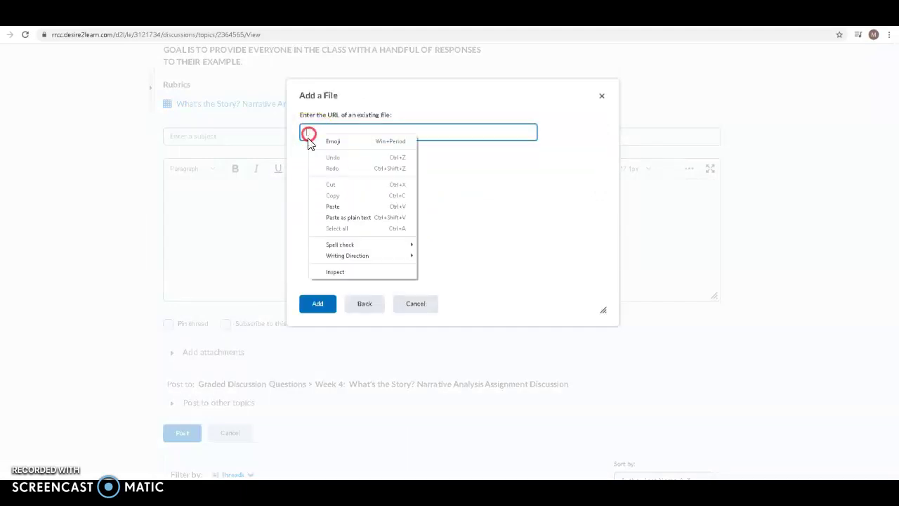
click(334, 206)
click(316, 307)
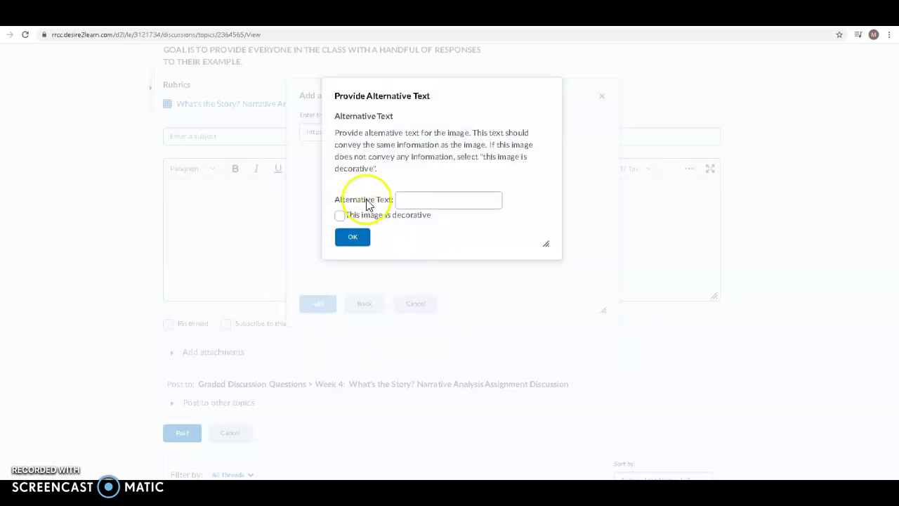
click(405, 202)
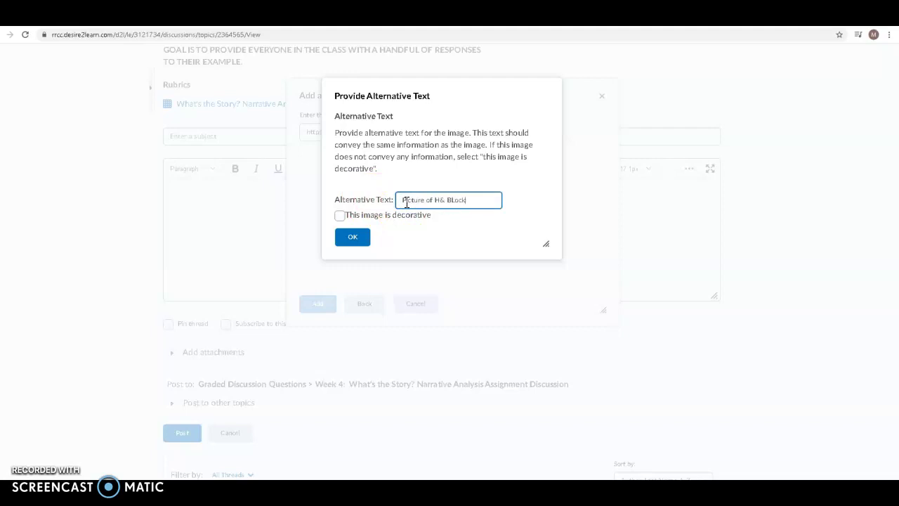
click(356, 238)
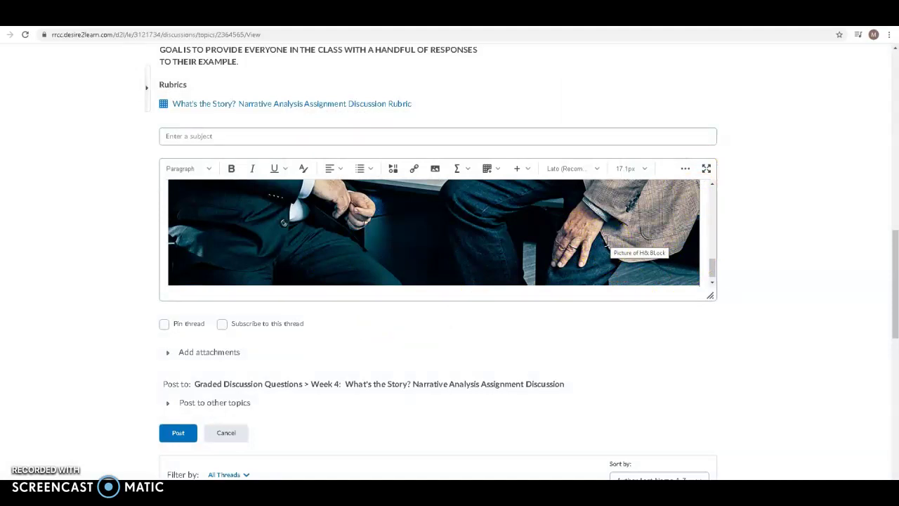
Expand the post editor to full screen.
click(704, 169)
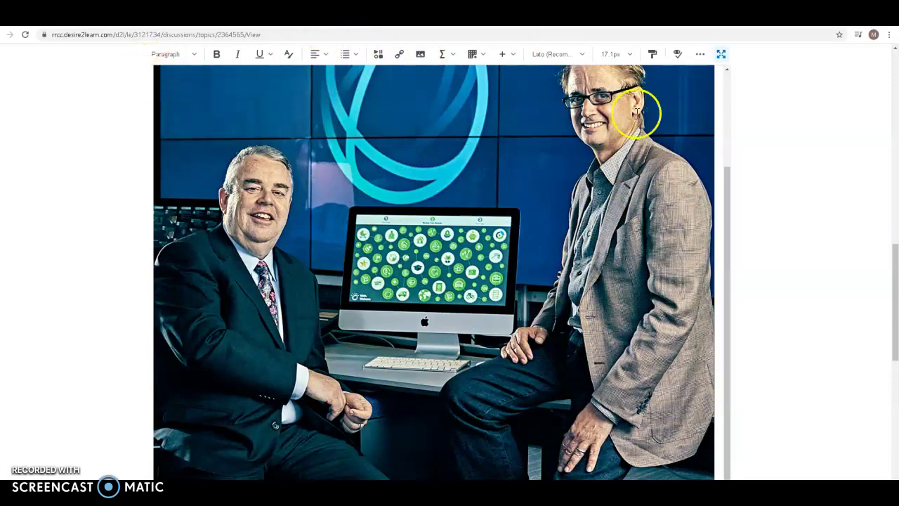
drag(893, 317, 896, 373)
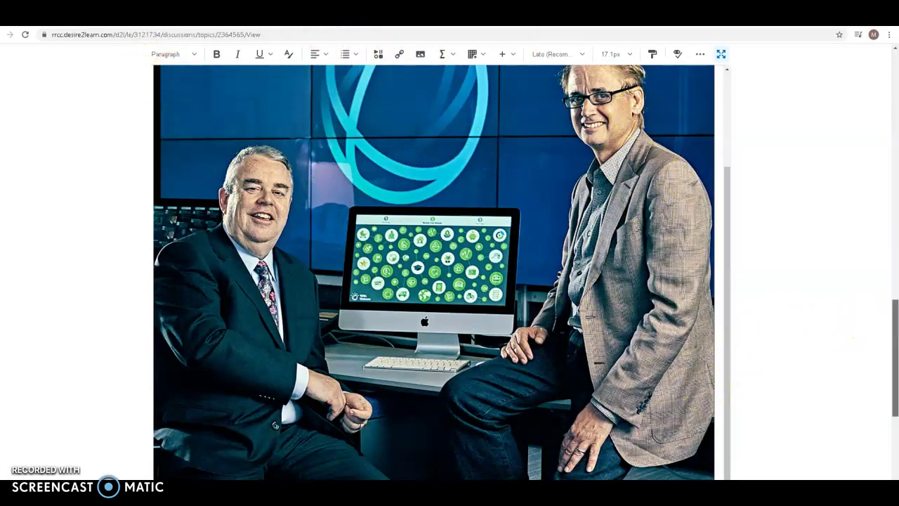
drag(723, 301, 726, 165)
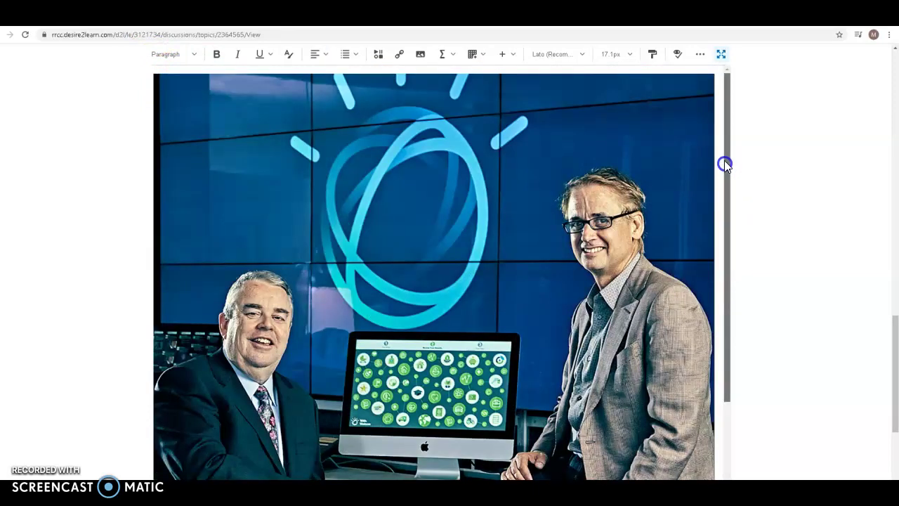
Drag the photo's corner handle to shrink it small, then place the caret on the line below.
click(705, 74)
drag(714, 73, 330, 302)
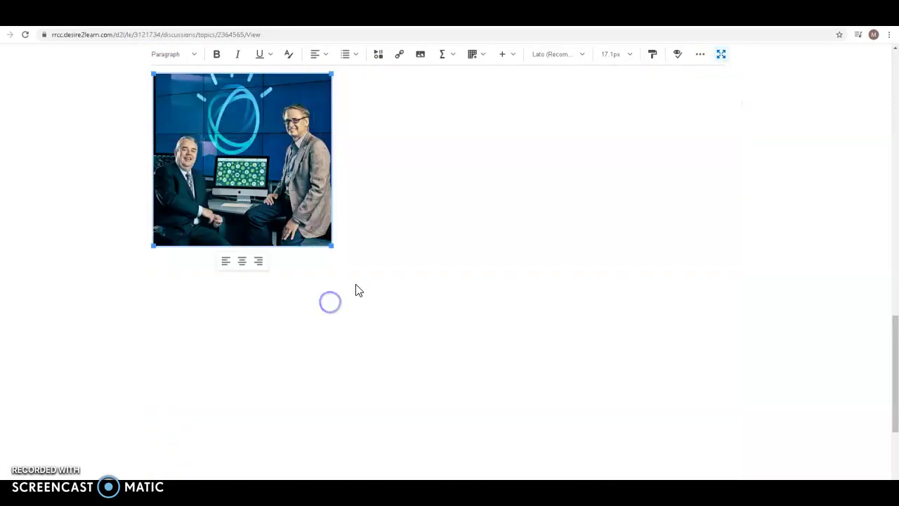
click(422, 232)
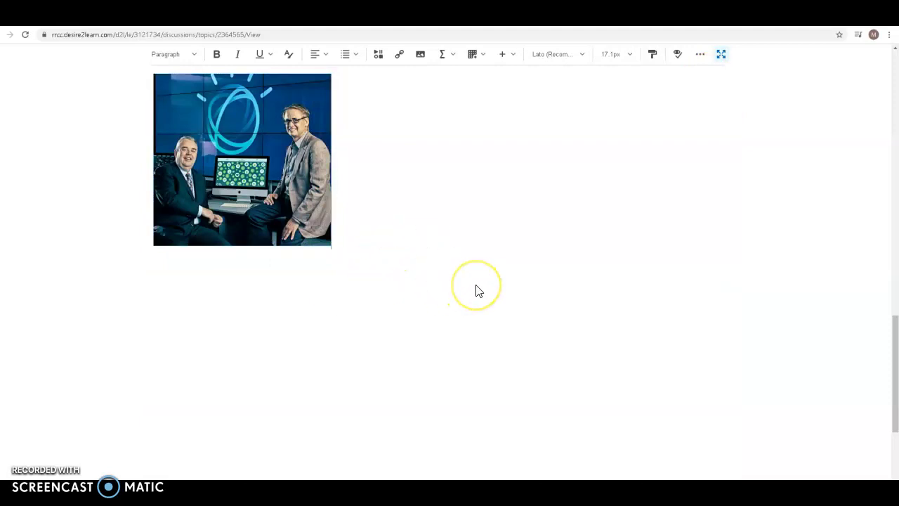
click(203, 262)
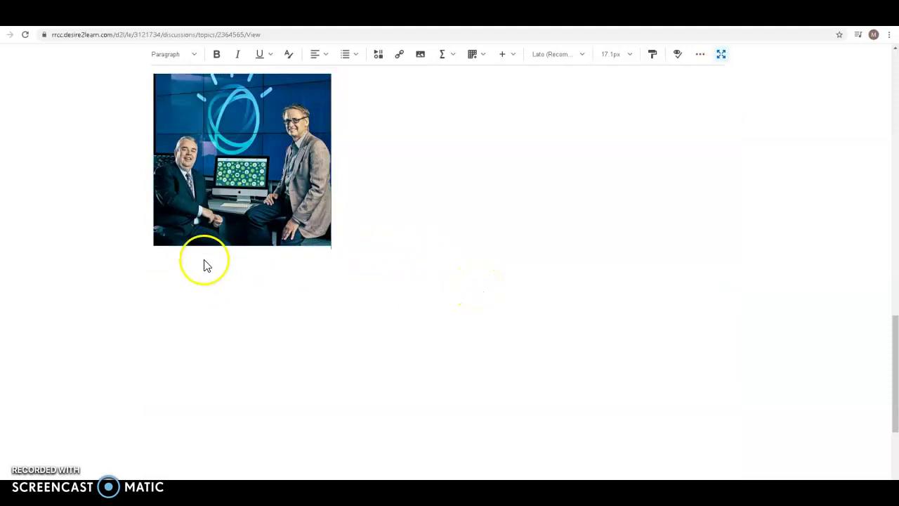
click(343, 234)
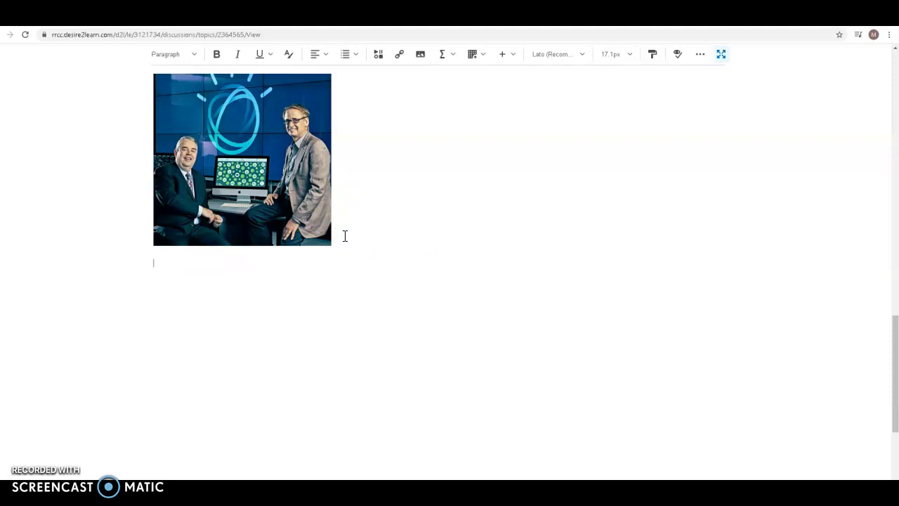
click(257, 263)
Exit full-screen editing and scroll up to the reply editor showing the small photo.
click(720, 55)
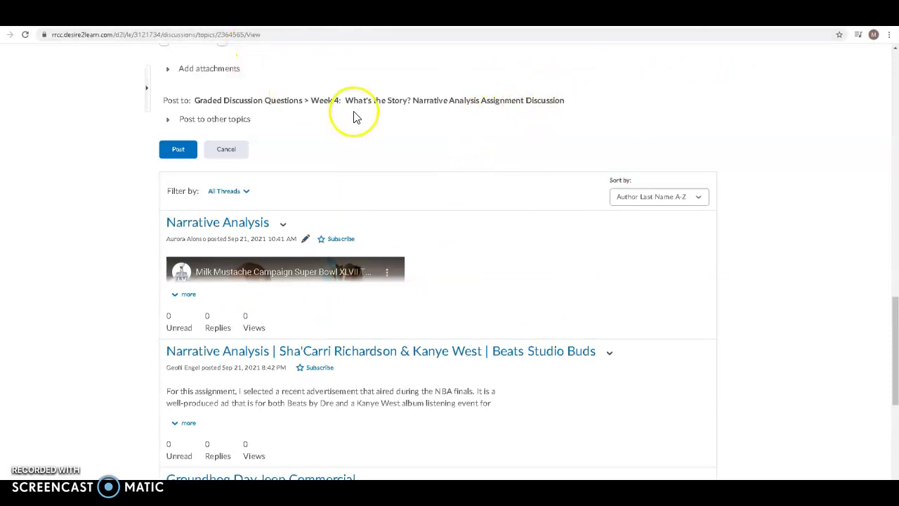
scroll(356, 118, up, 4)
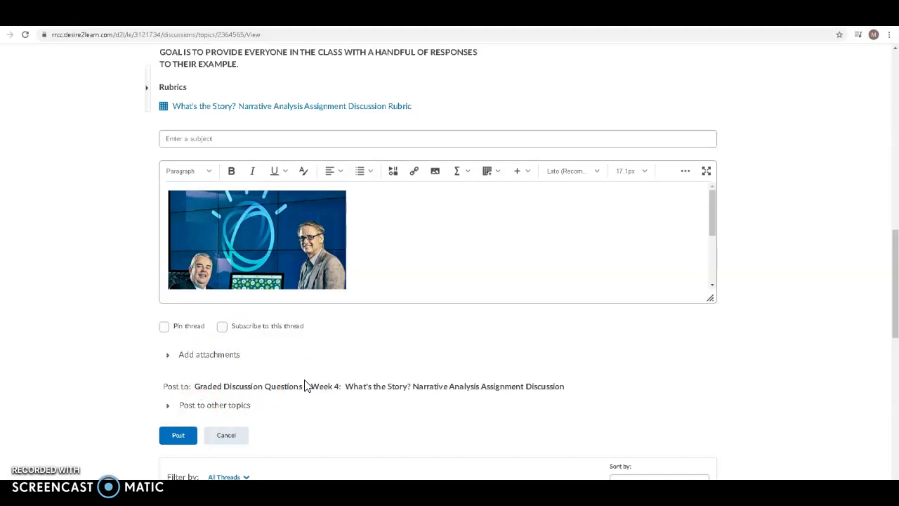
click(167, 204)
click(105, 301)
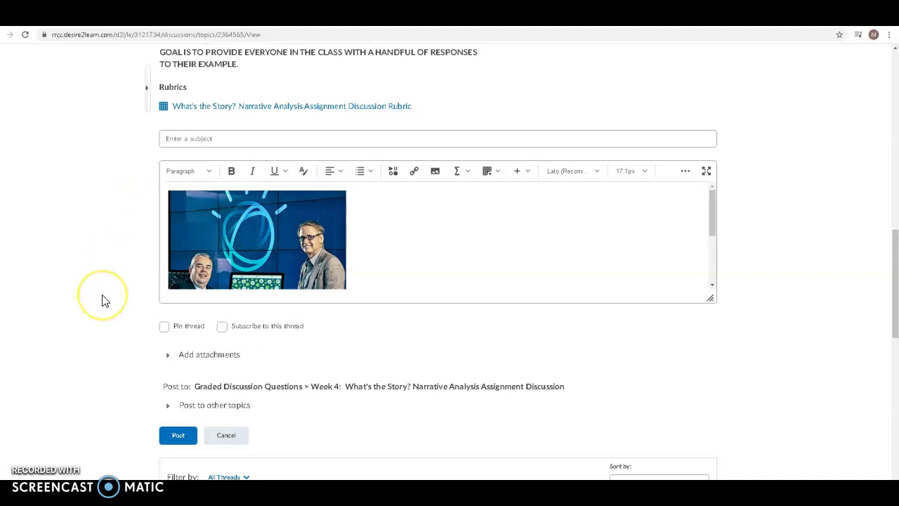